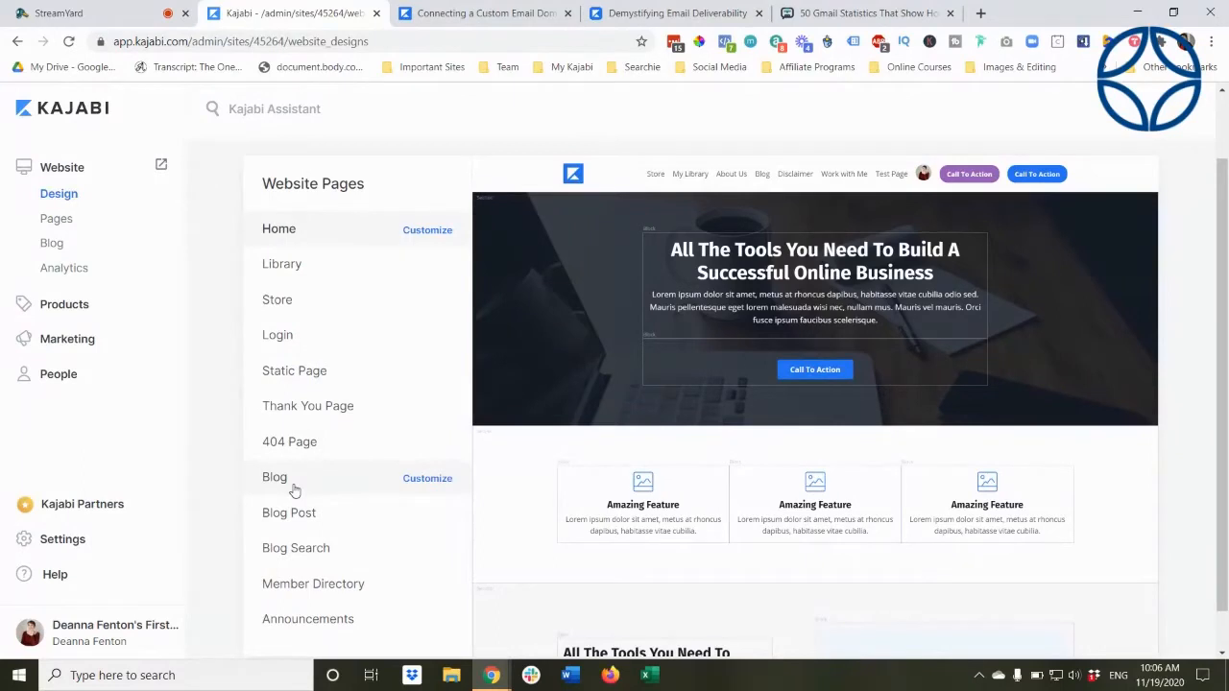
Open the Blog page of the website design for customization and look through its post listings.
click(295, 488)
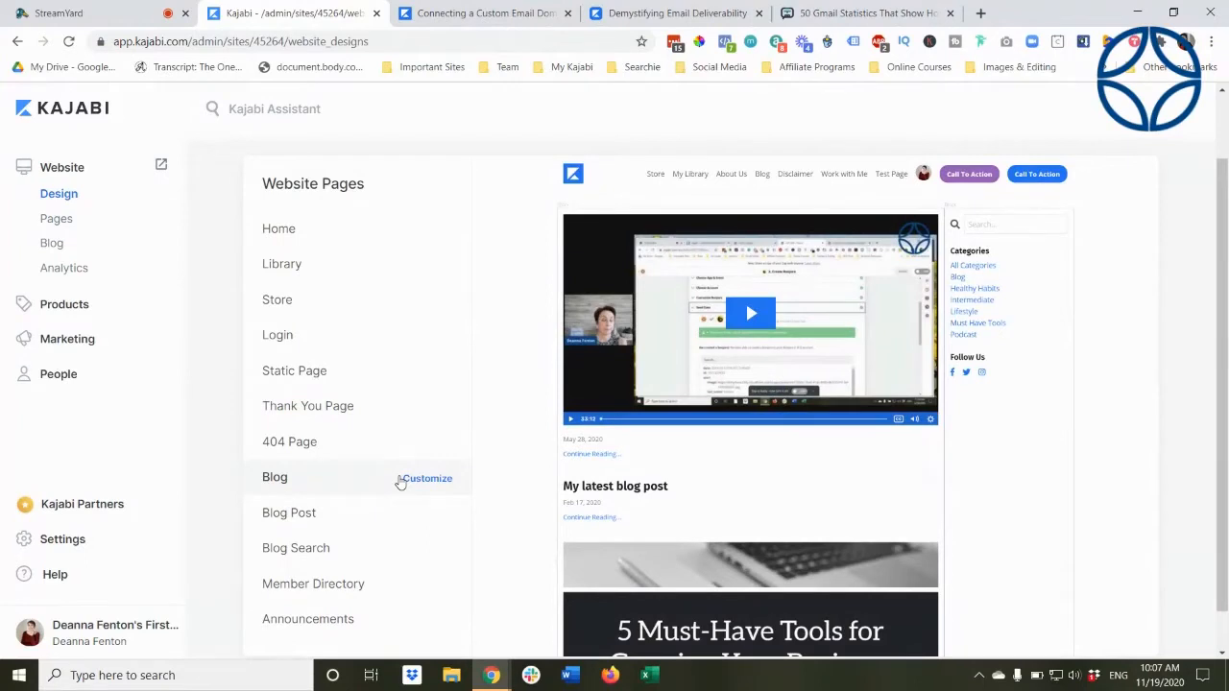
mouse_move(609, 422)
click(812, 440)
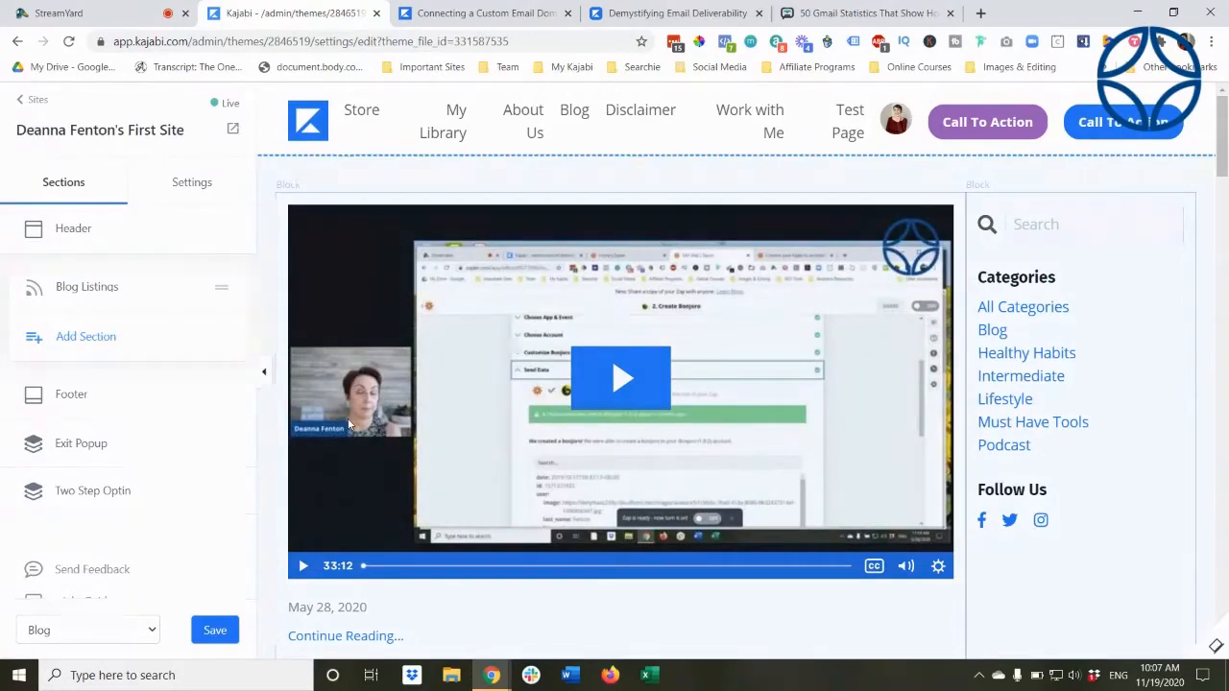
scroll(553, 396, down, 6)
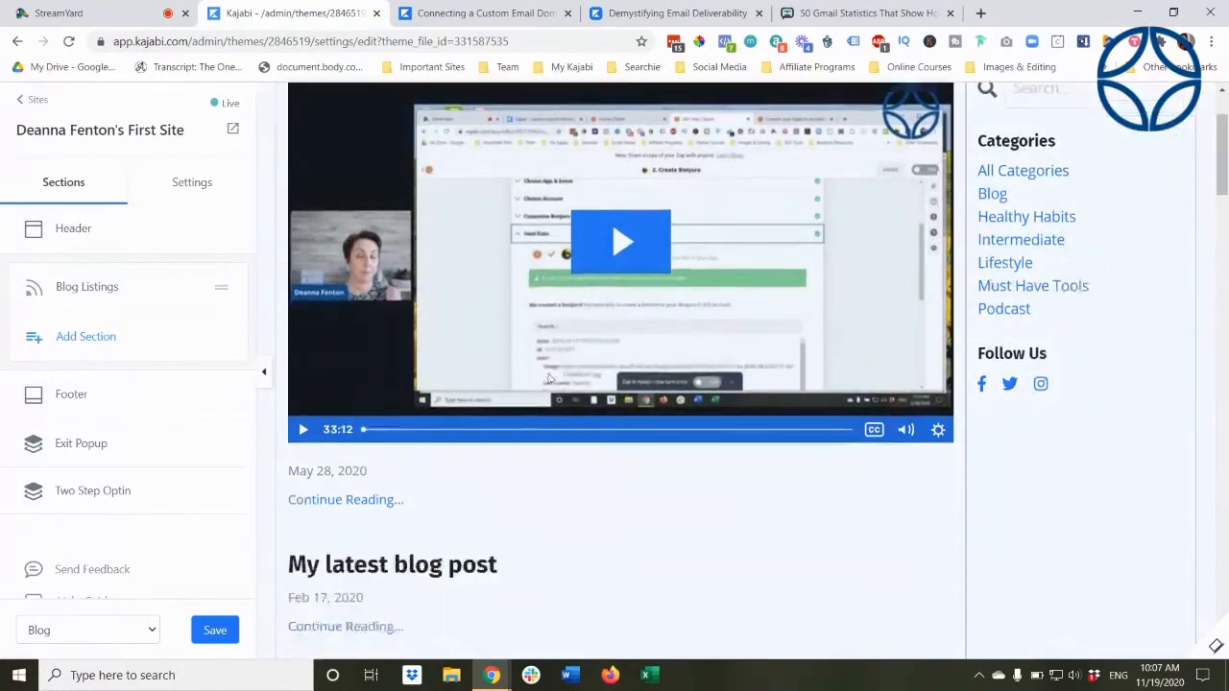
scroll(542, 398, down, 7)
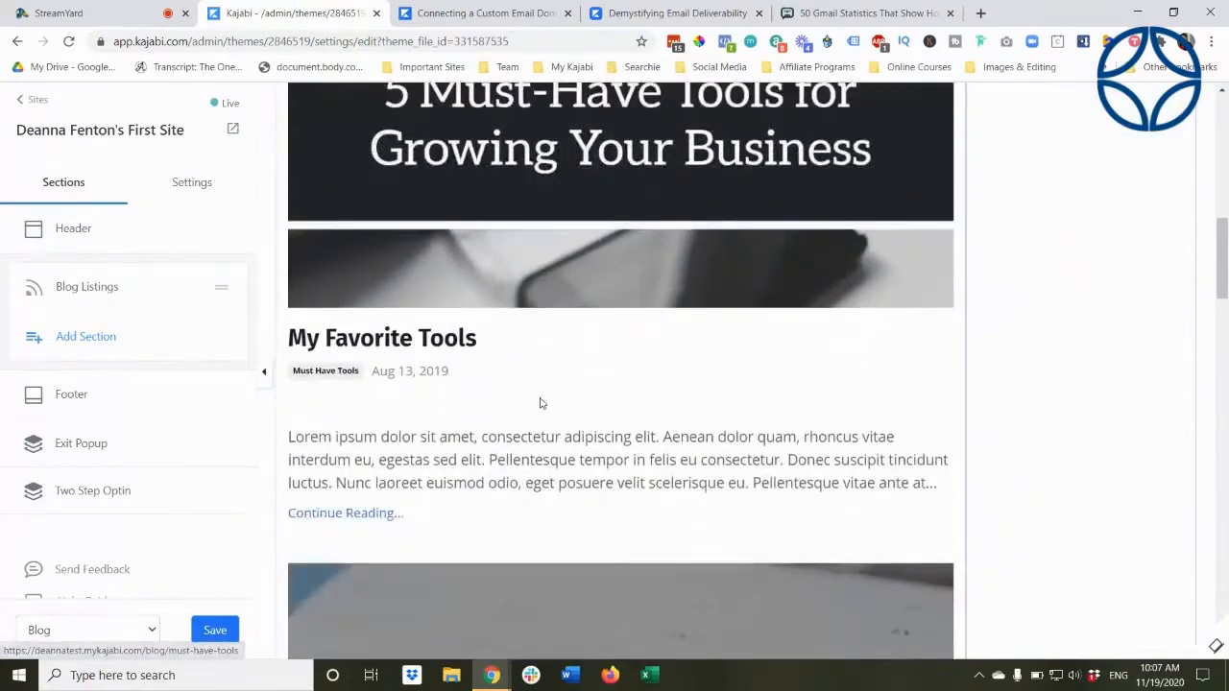
scroll(540, 401, down, 3)
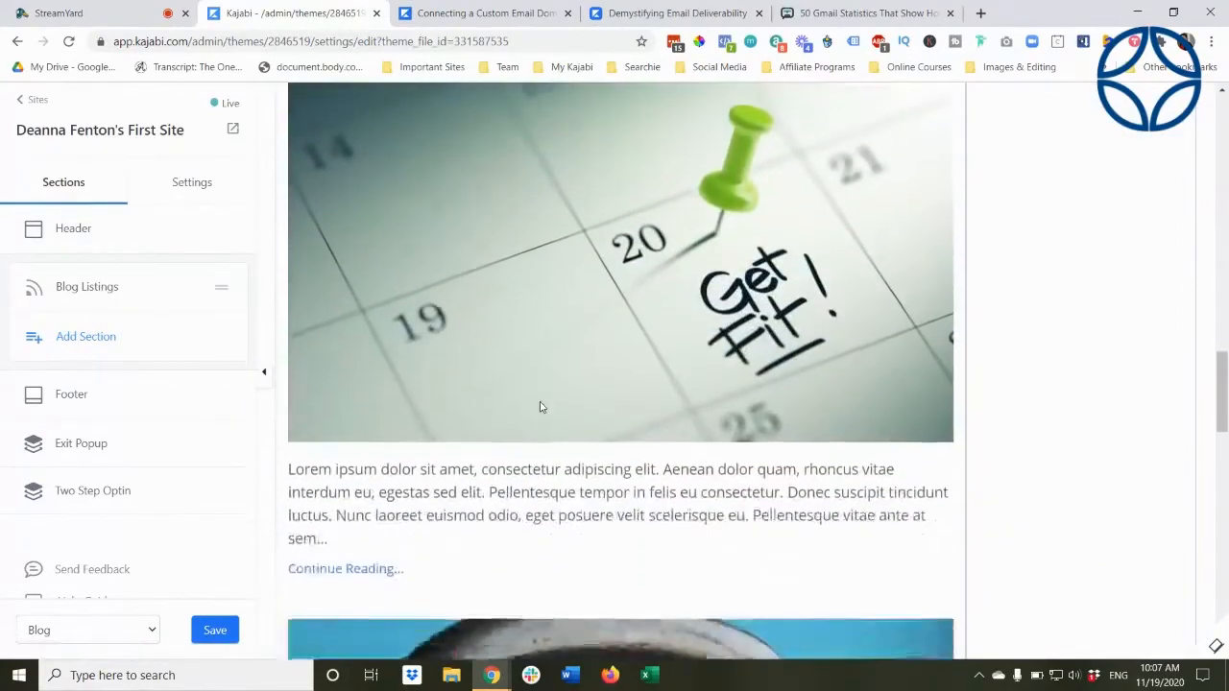
scroll(539, 401, up, 7)
scroll(540, 402, up, 10)
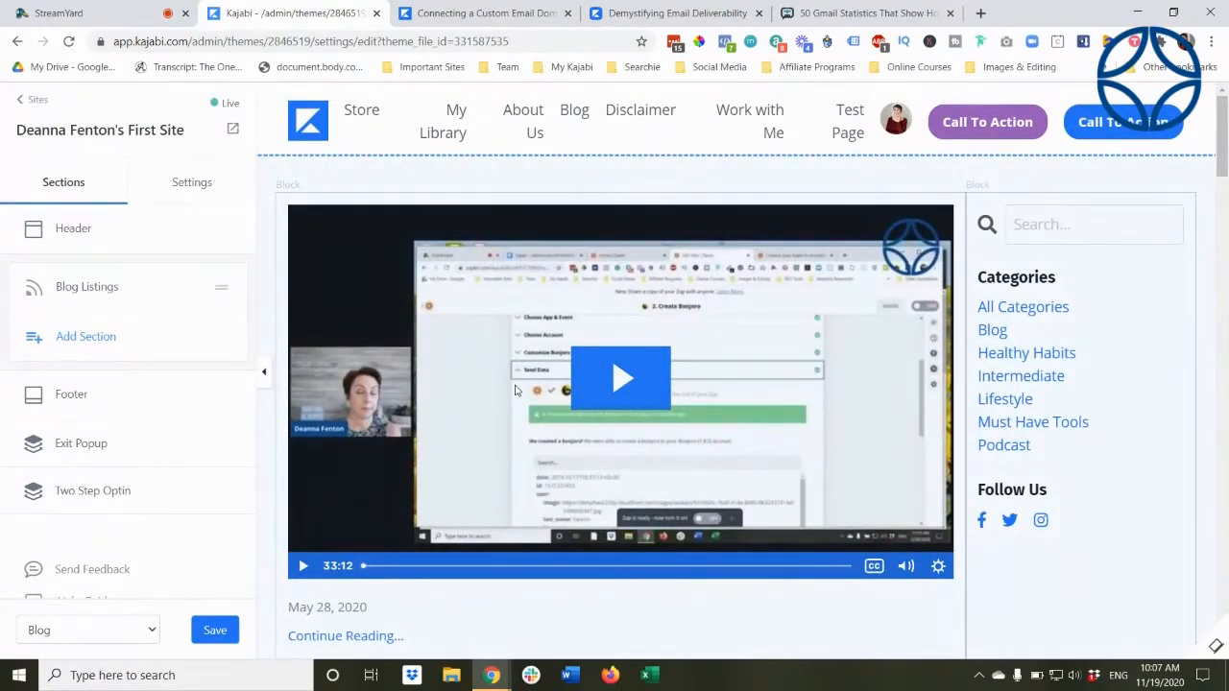
Open the Blog Listings section settings and set the layout style to 2-Column Grid.
click(93, 294)
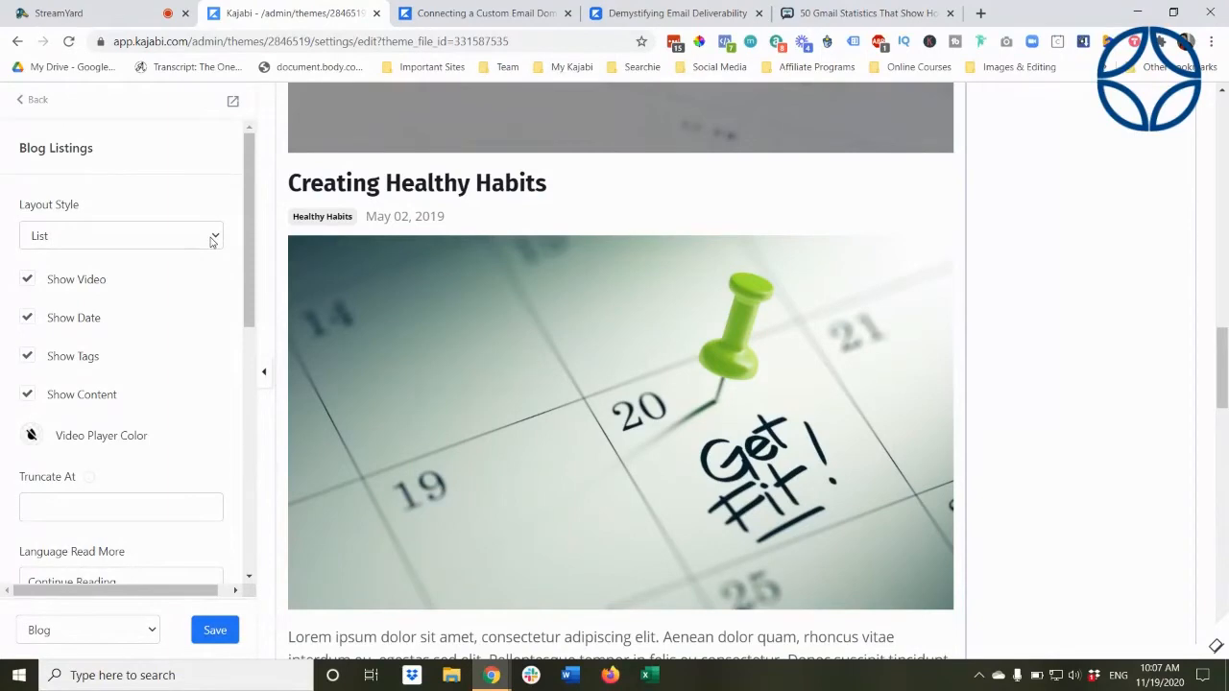
scroll(516, 287, up, 10)
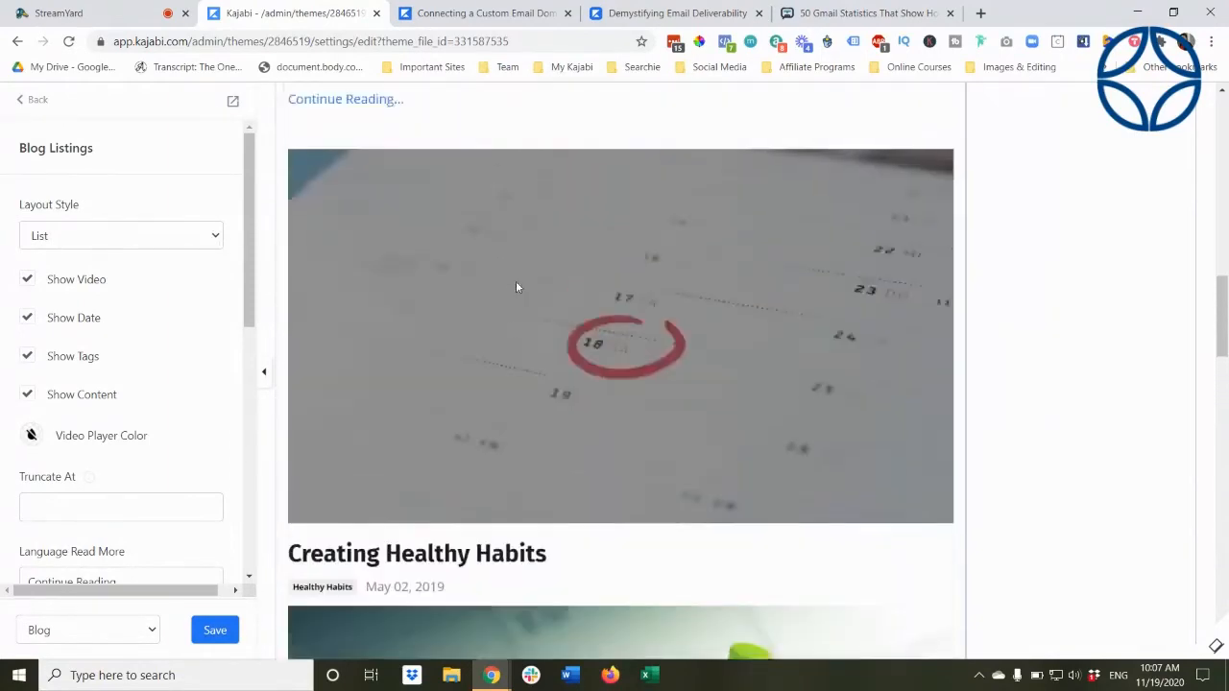
scroll(515, 287, down, 12)
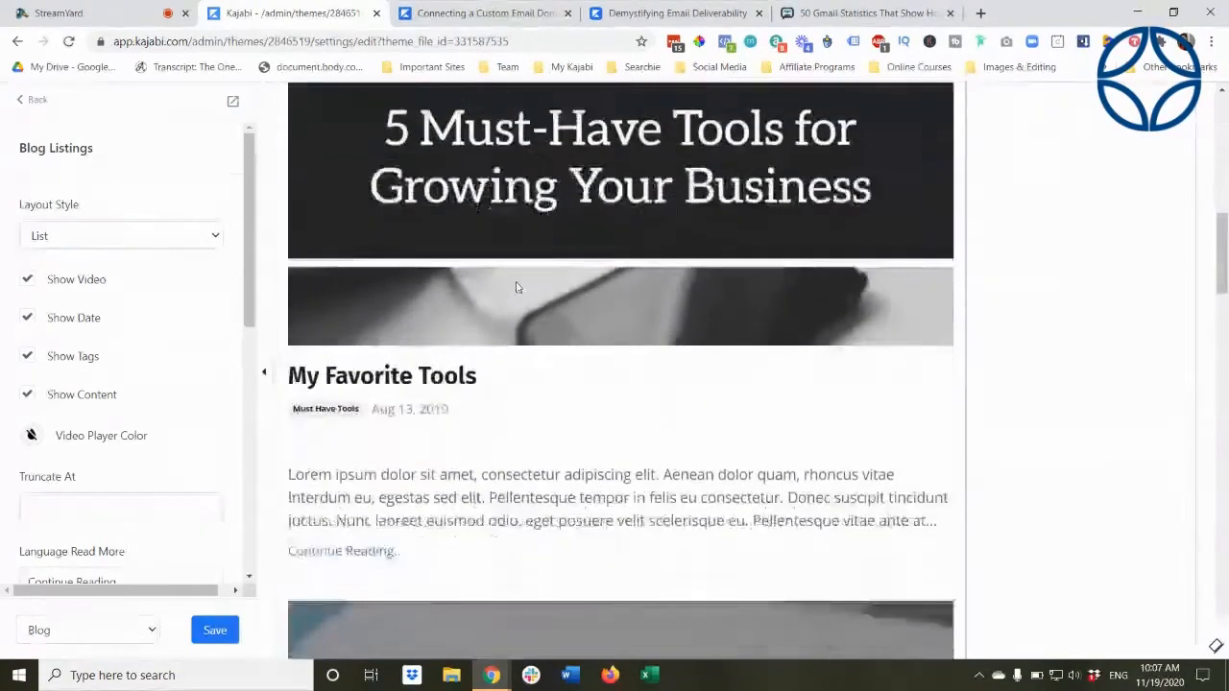
scroll(515, 287, down, 3)
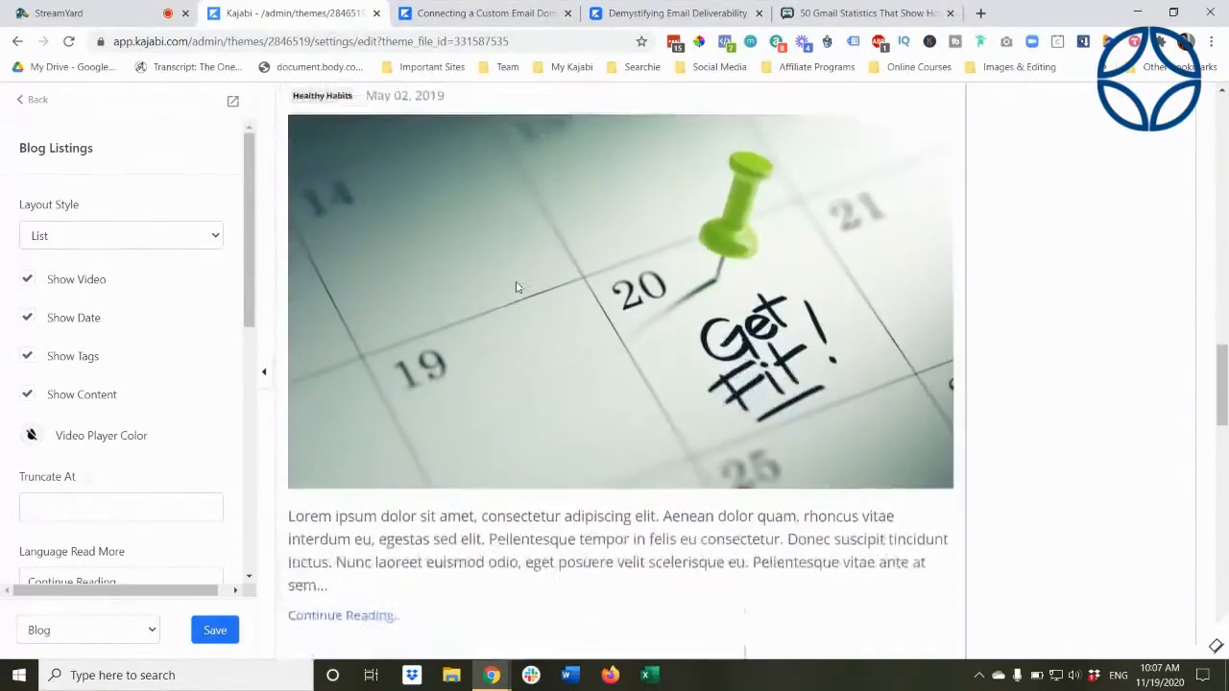
click(216, 238)
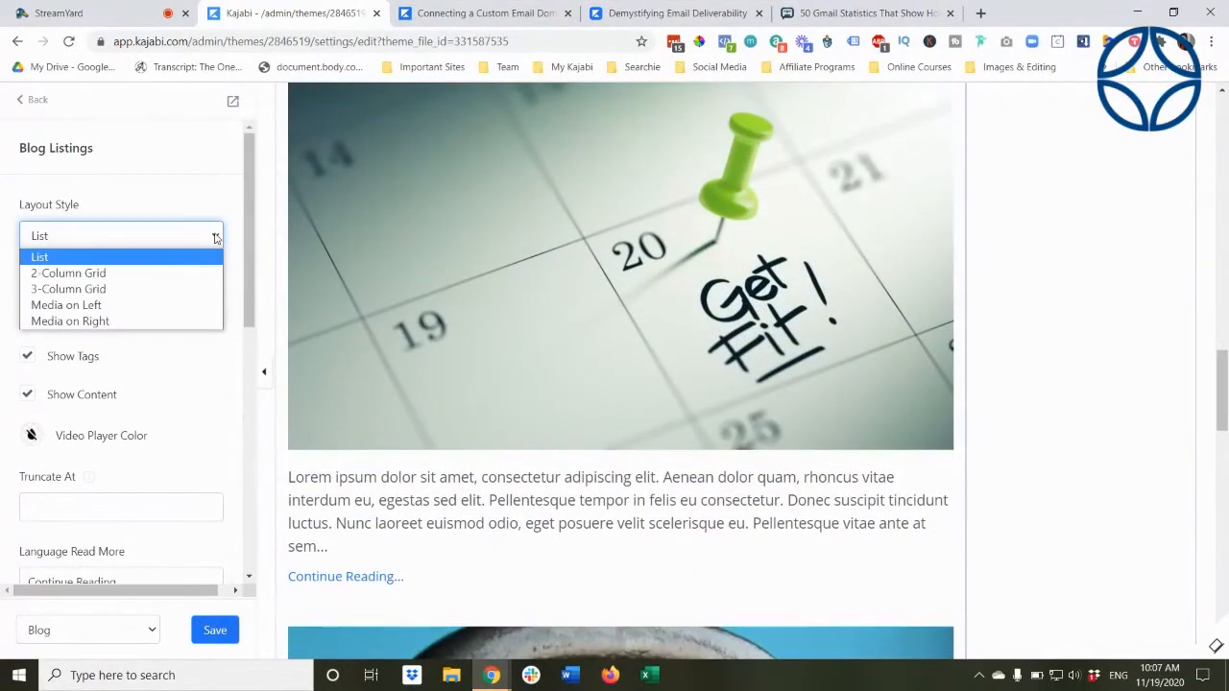
click(151, 274)
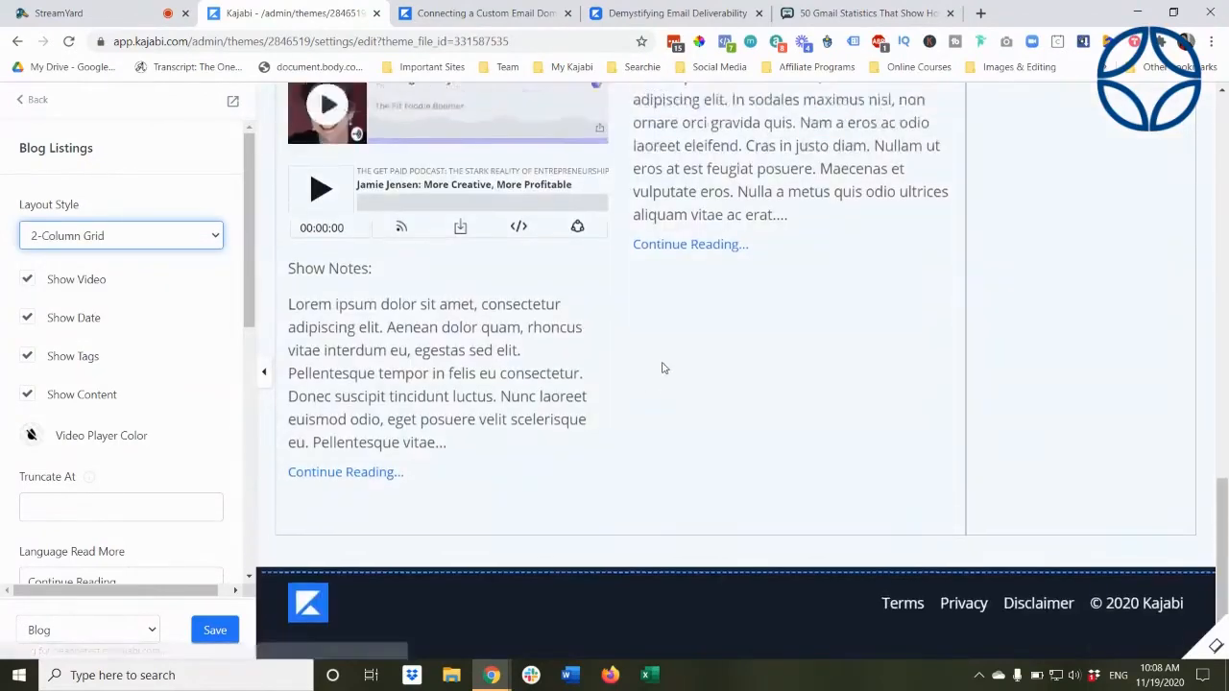
scroll(471, 332, up, 10)
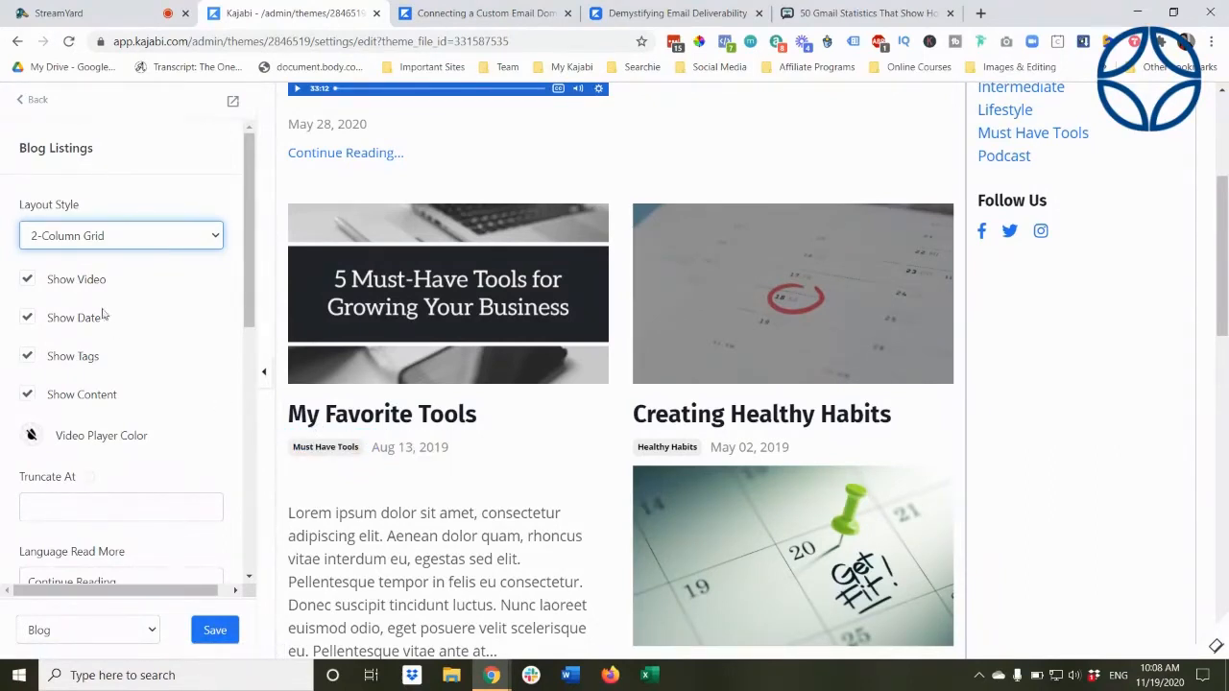
Turn off the display of tags, dates and content in the blog listings.
click(29, 354)
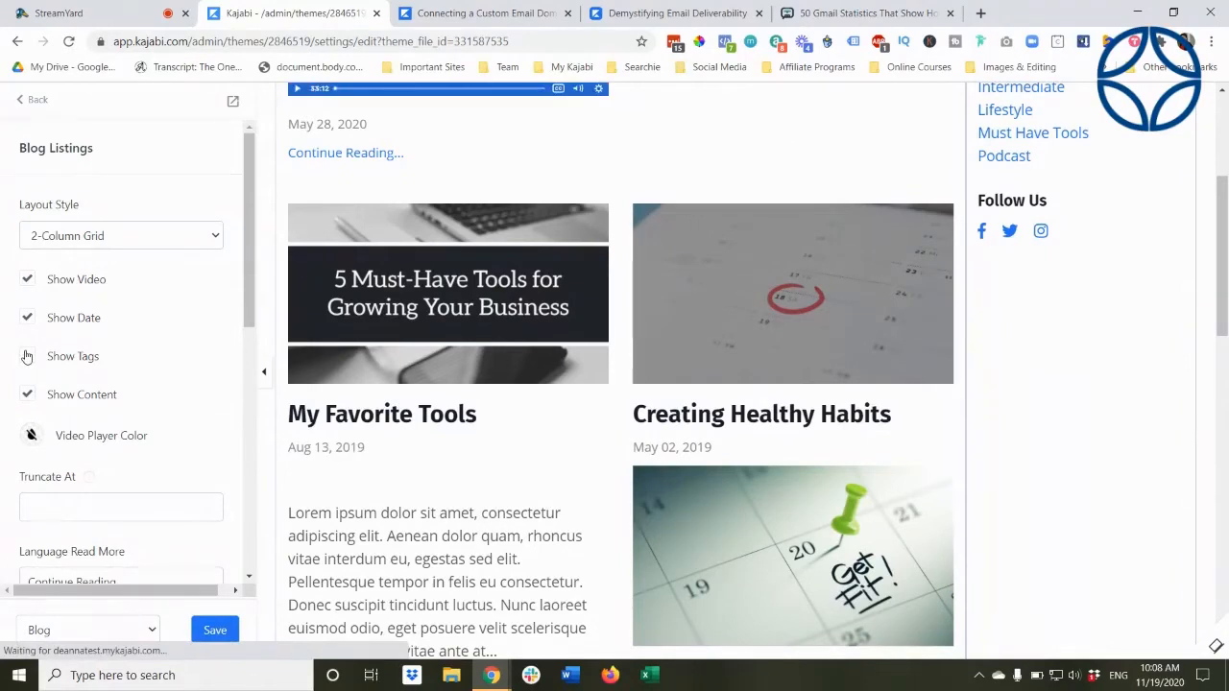
click(31, 319)
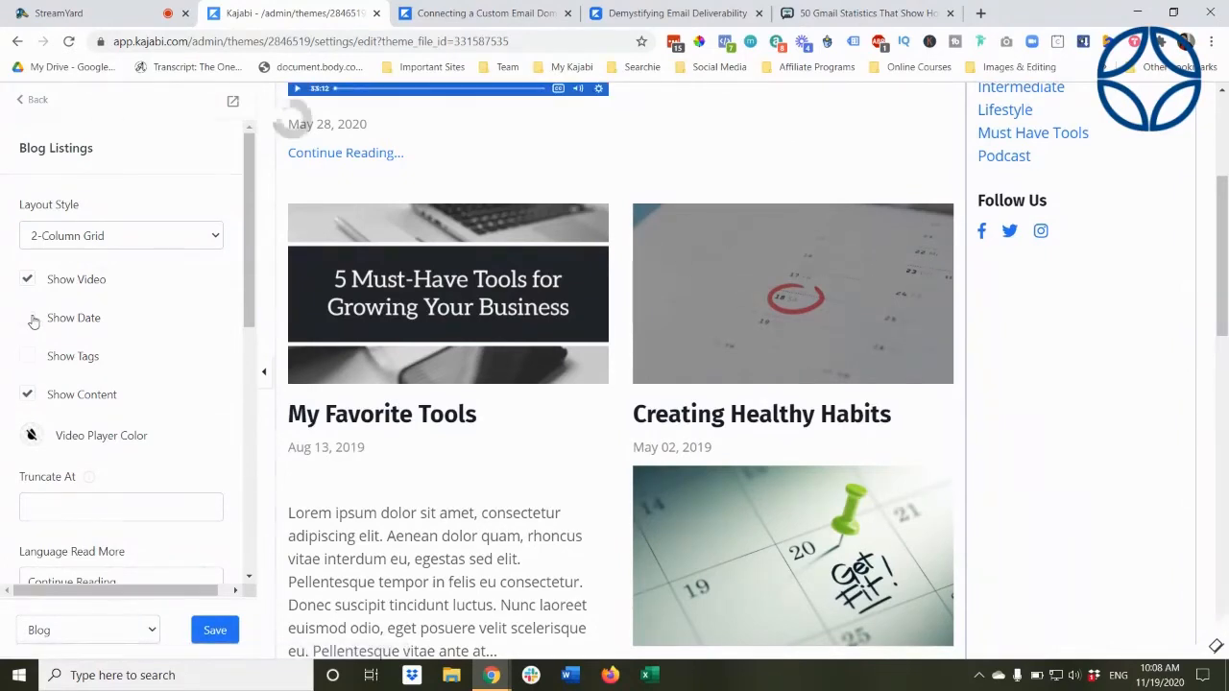
click(30, 397)
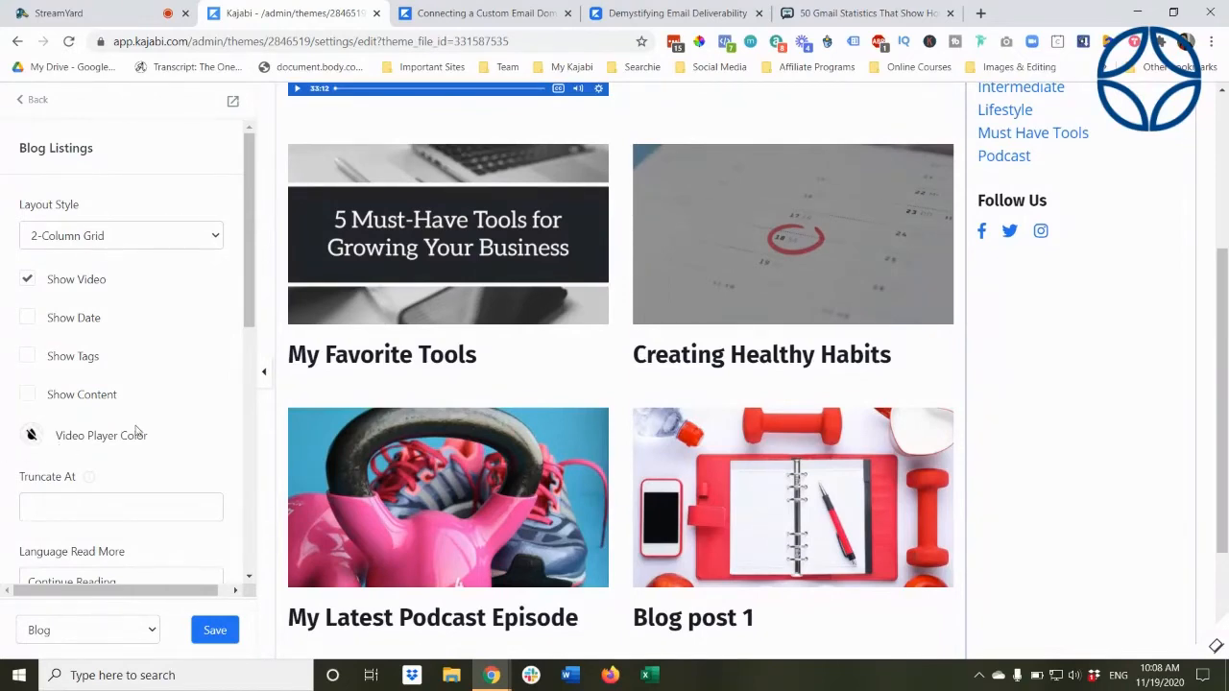
Turn the content, tags and date display back on for the blog listings.
click(27, 395)
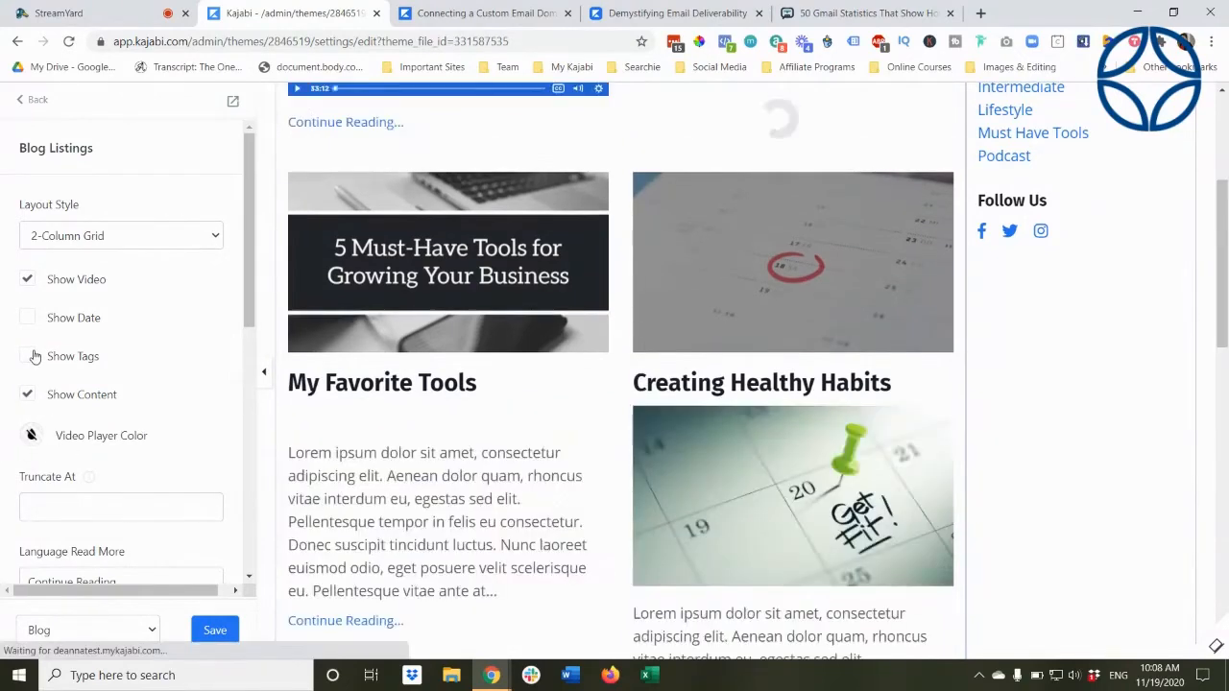
click(28, 356)
click(28, 320)
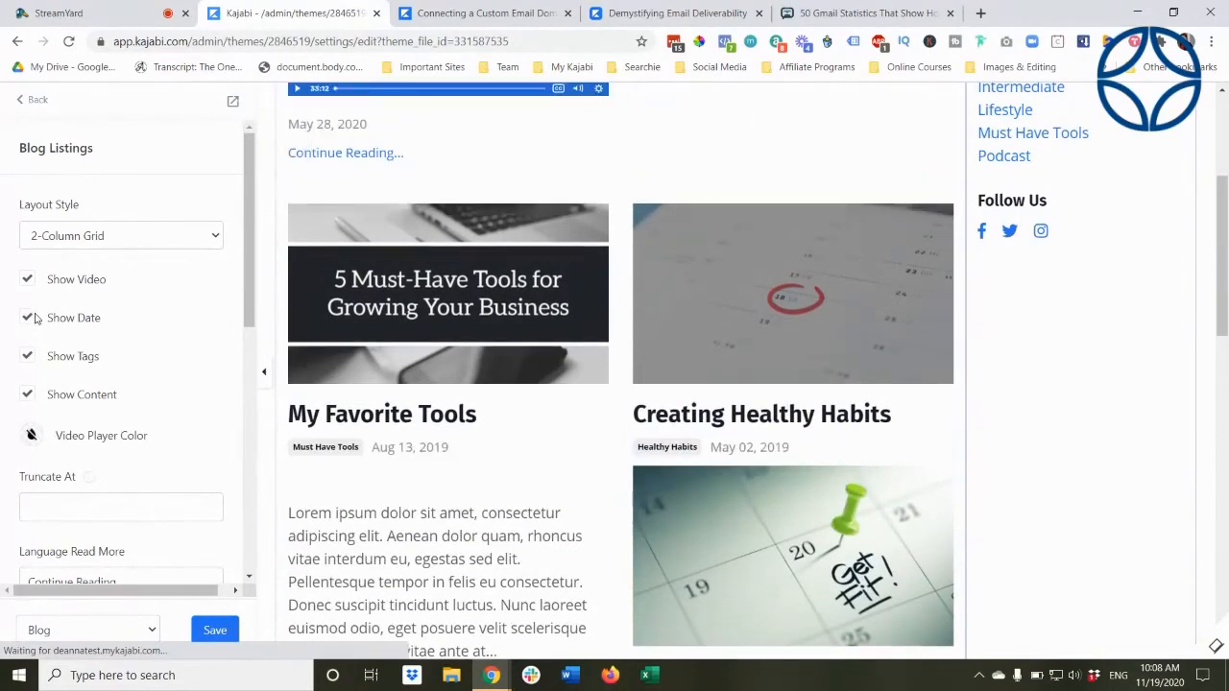
Set the blog listings layout style to 3-Column Grid and check how the posts are arranged.
click(203, 244)
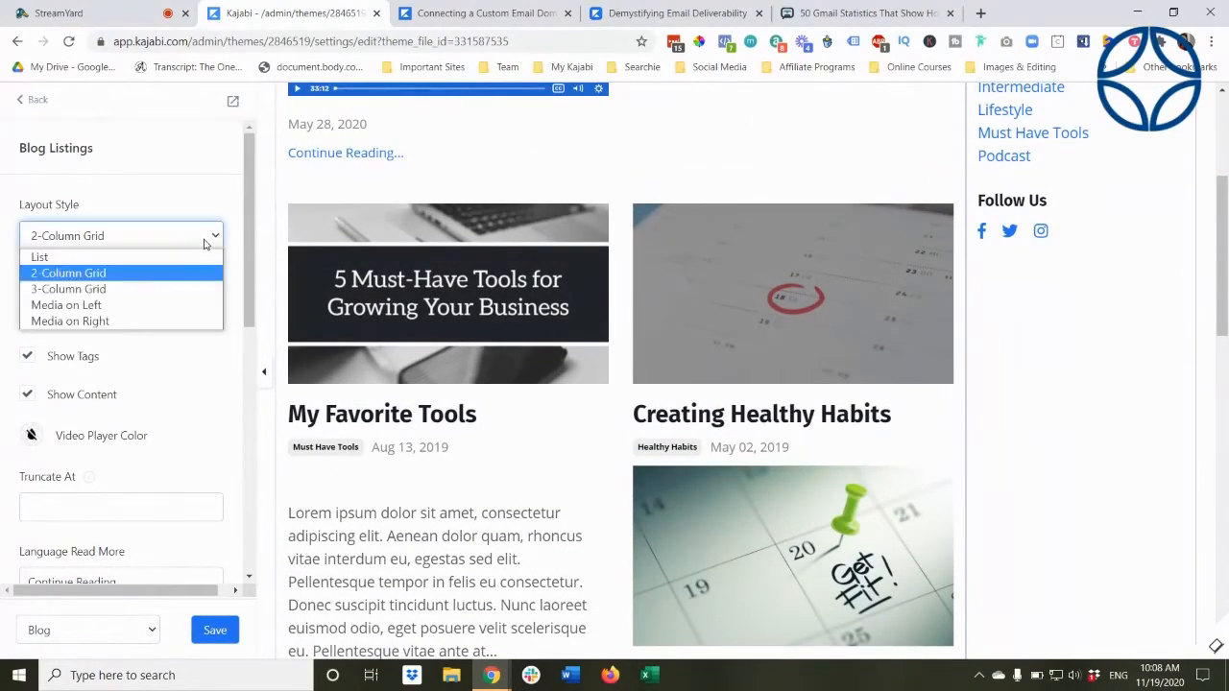
click(118, 288)
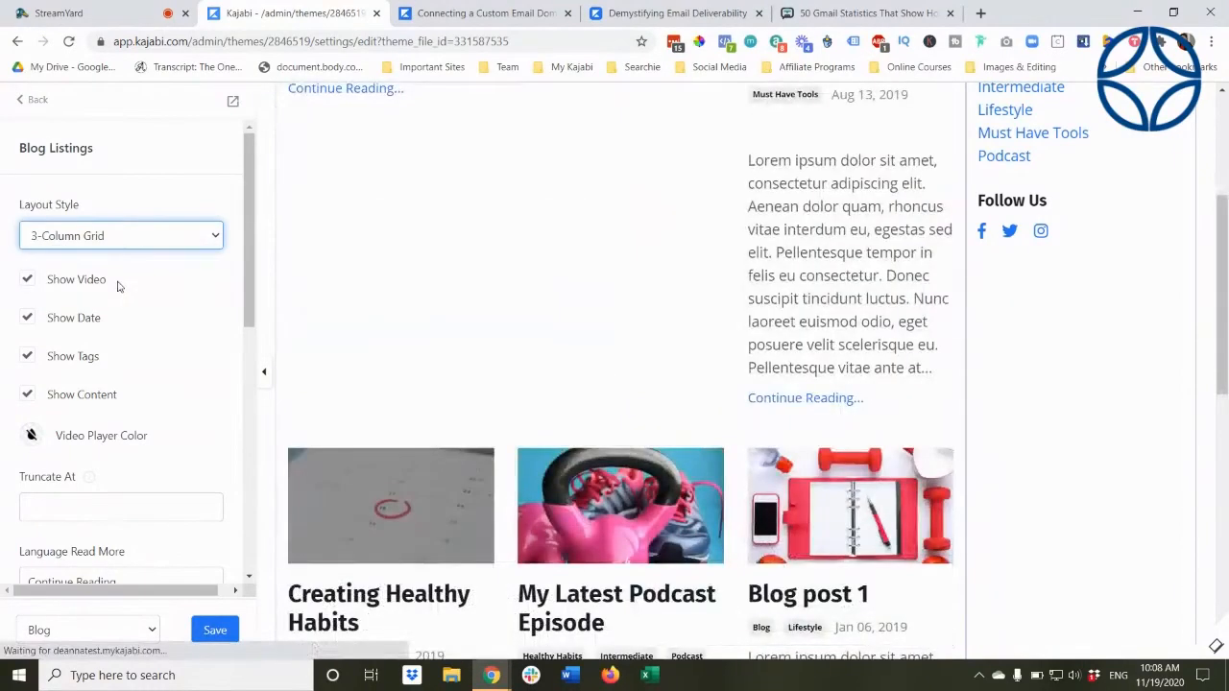
scroll(478, 475, down, 3)
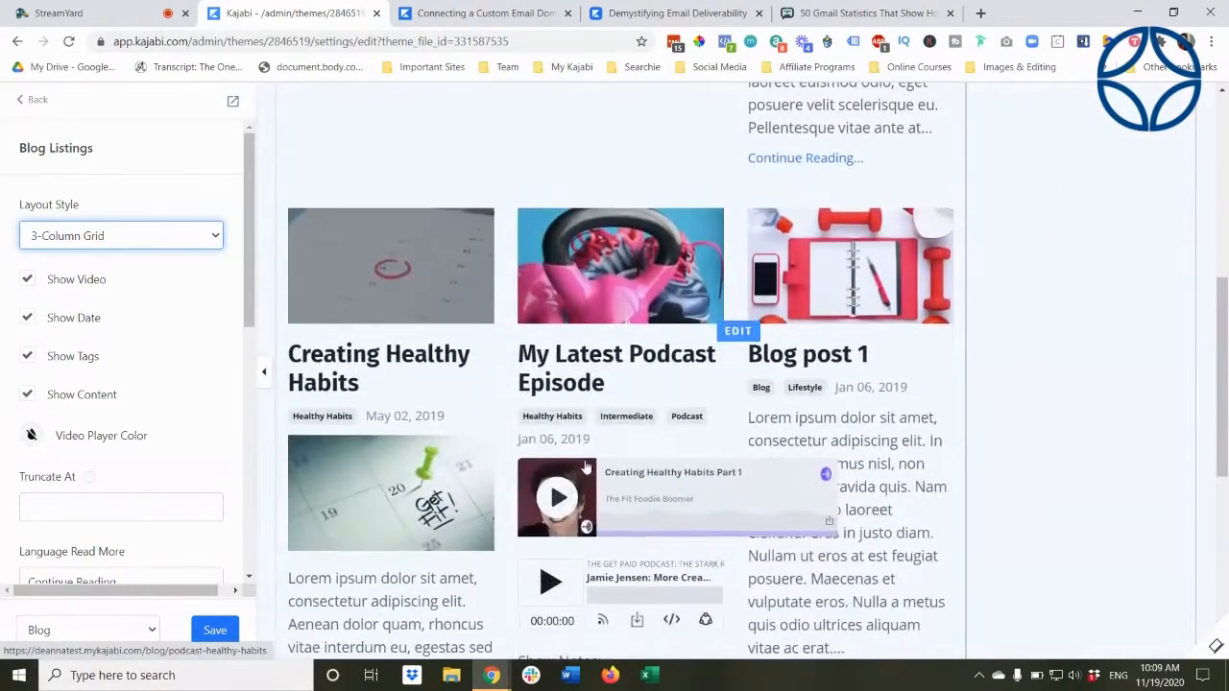
scroll(518, 422, down, 1)
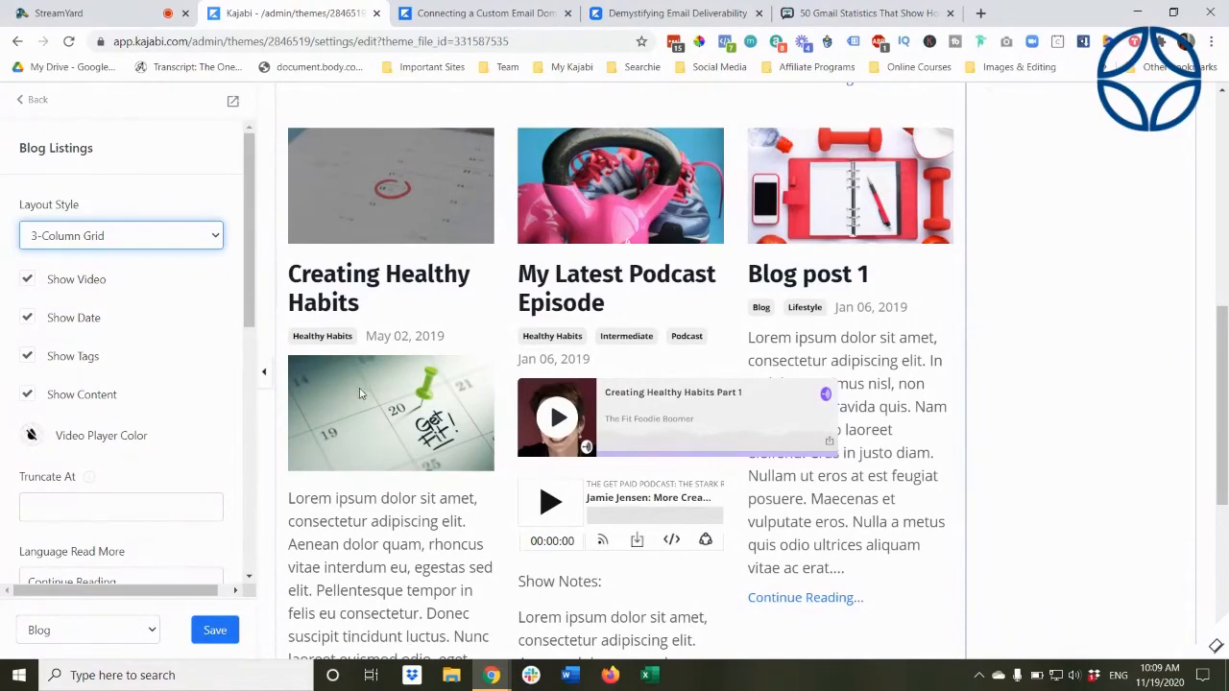
Hide the post content in the listings and try the Media on Left layout style.
click(27, 394)
click(101, 242)
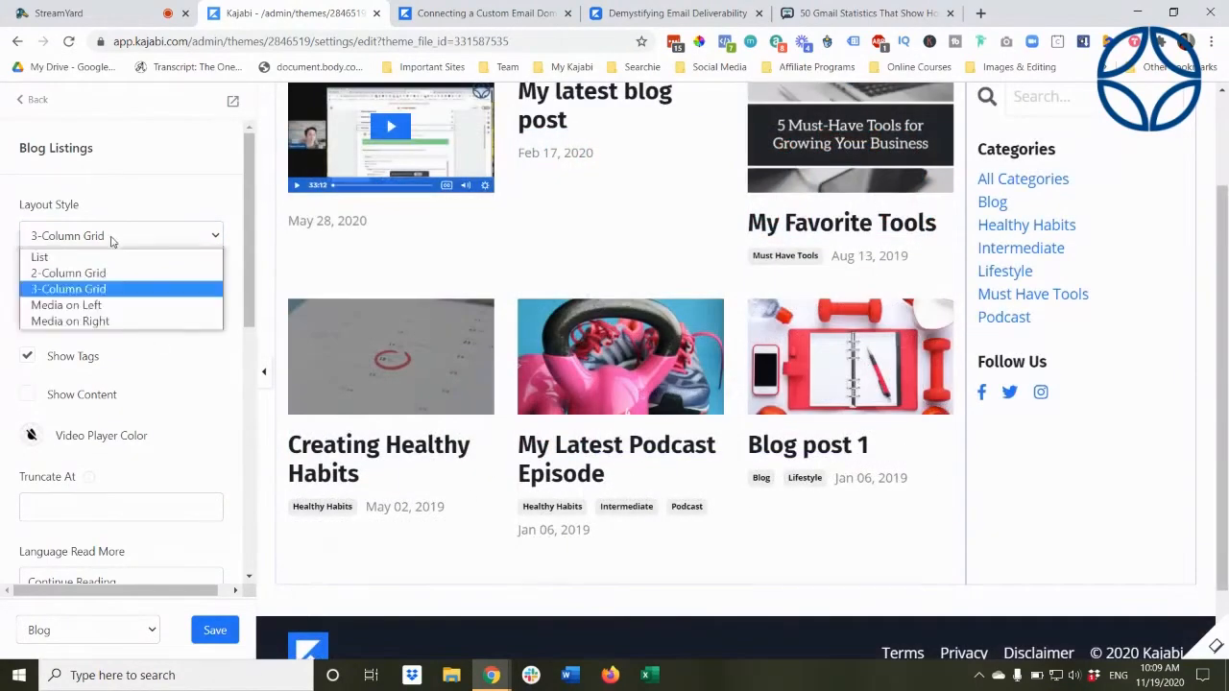
click(95, 308)
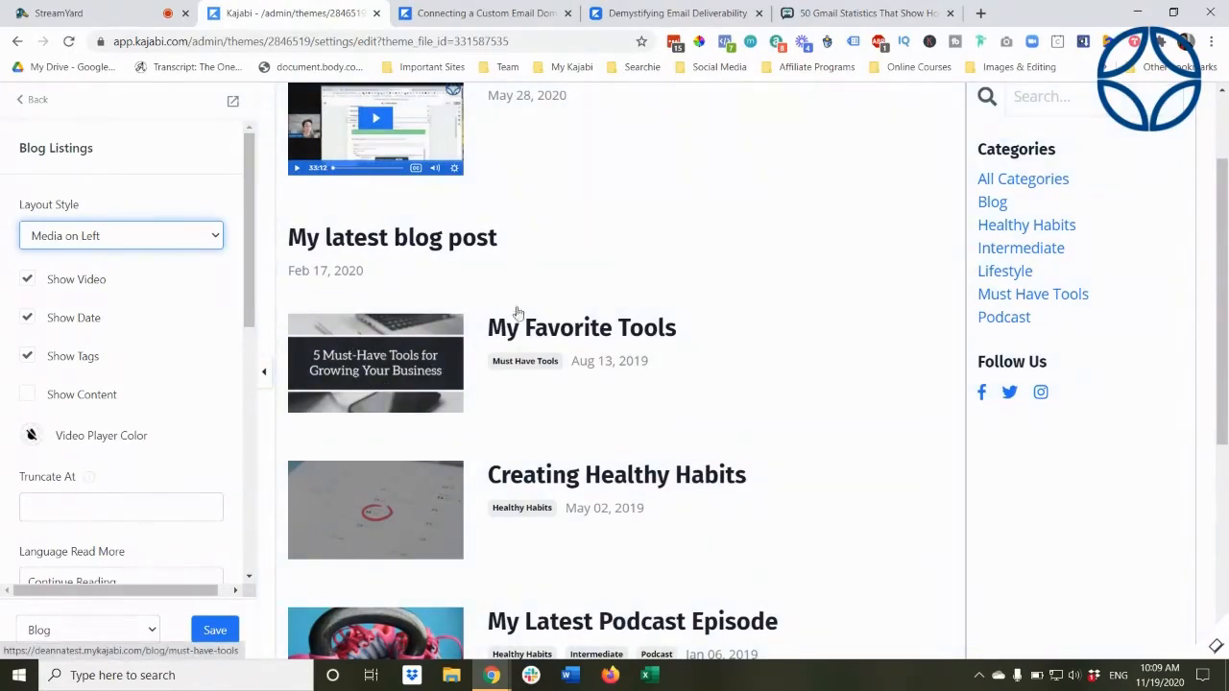
scroll(1032, 293, up, 1)
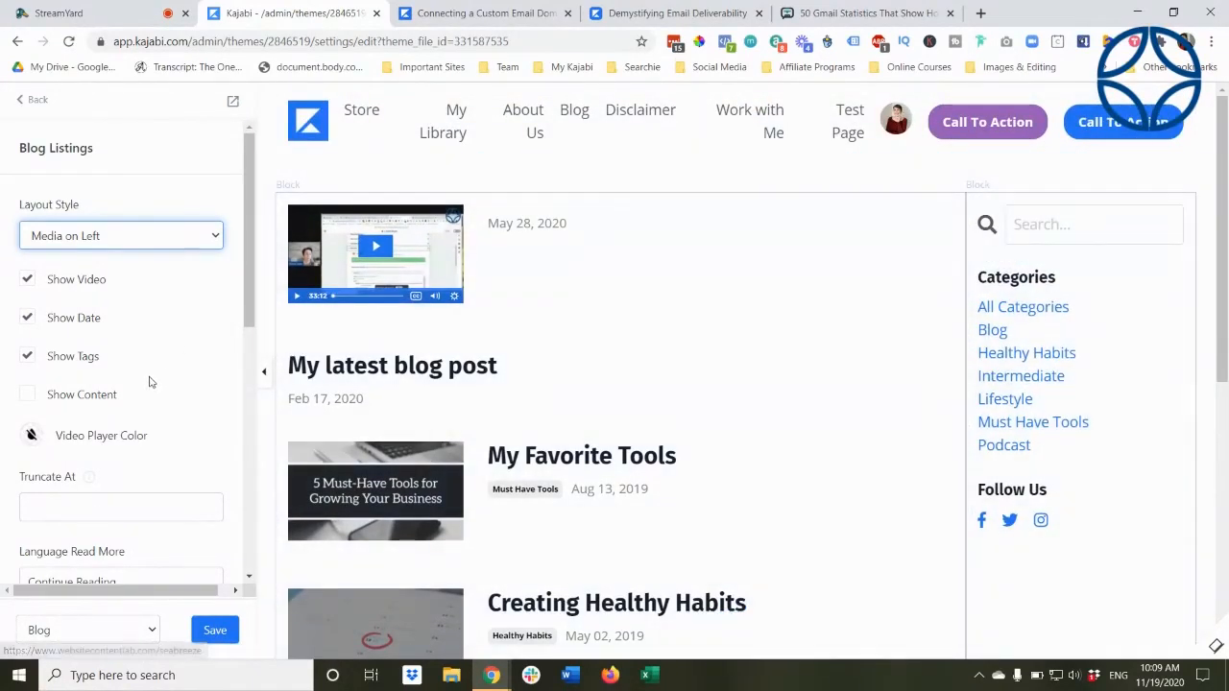
Try the Media on Right layout style, and restore the 3-Column Grid with post content shown.
click(120, 236)
click(90, 320)
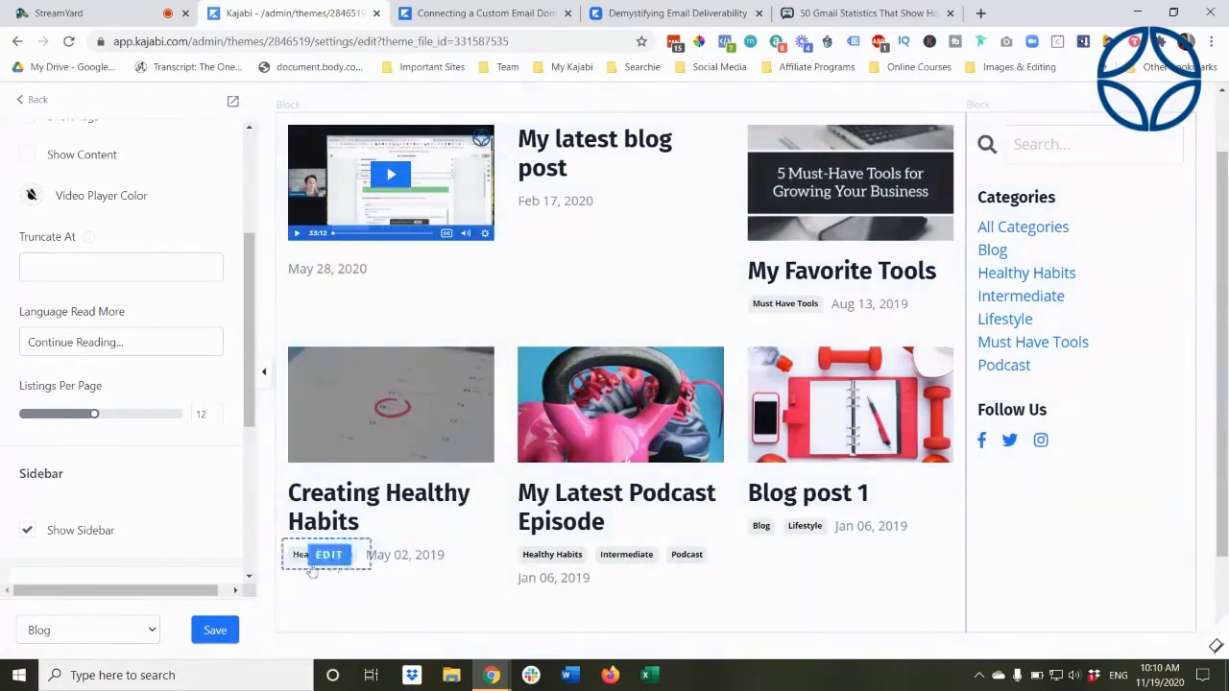
scroll(134, 353, up, 3)
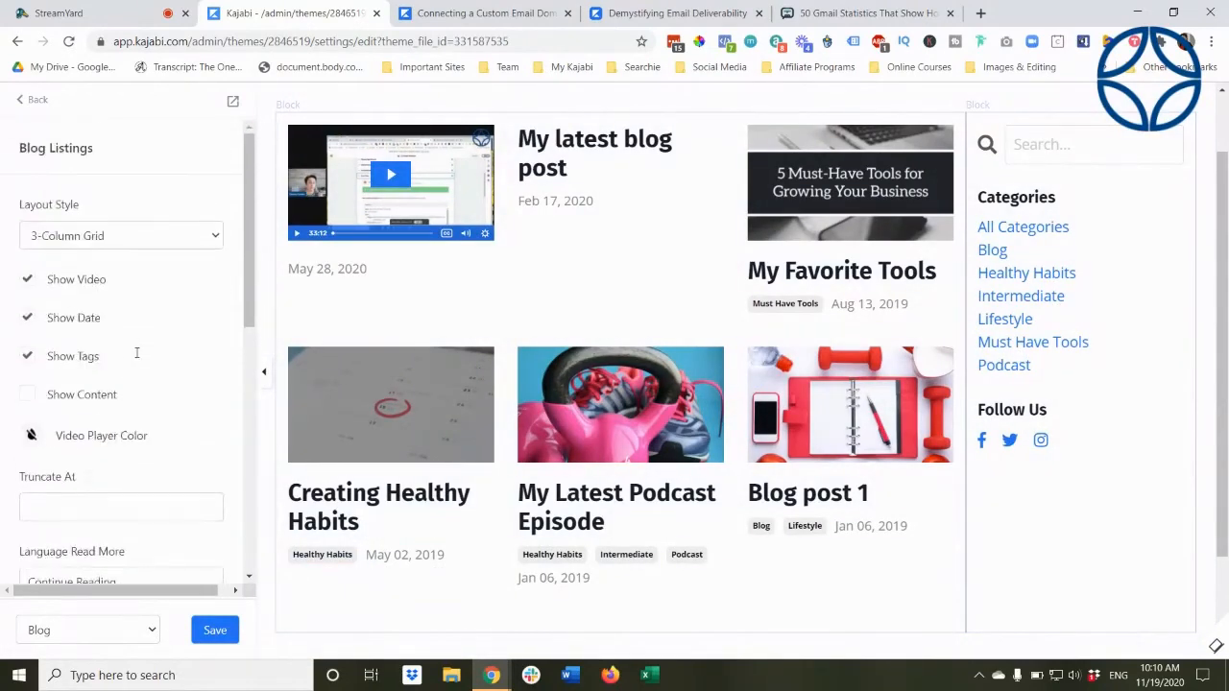
click(28, 403)
Hide the blog page's sidebar and show it again.
scroll(123, 339, down, 3)
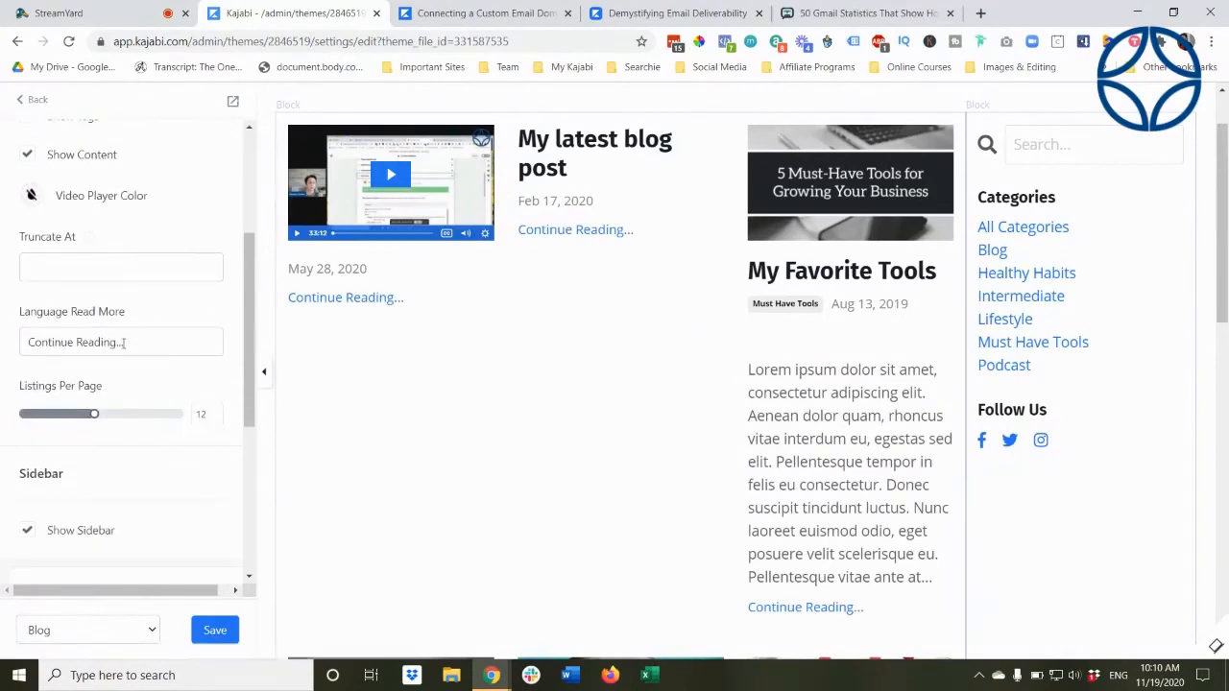
scroll(123, 342, down, 1)
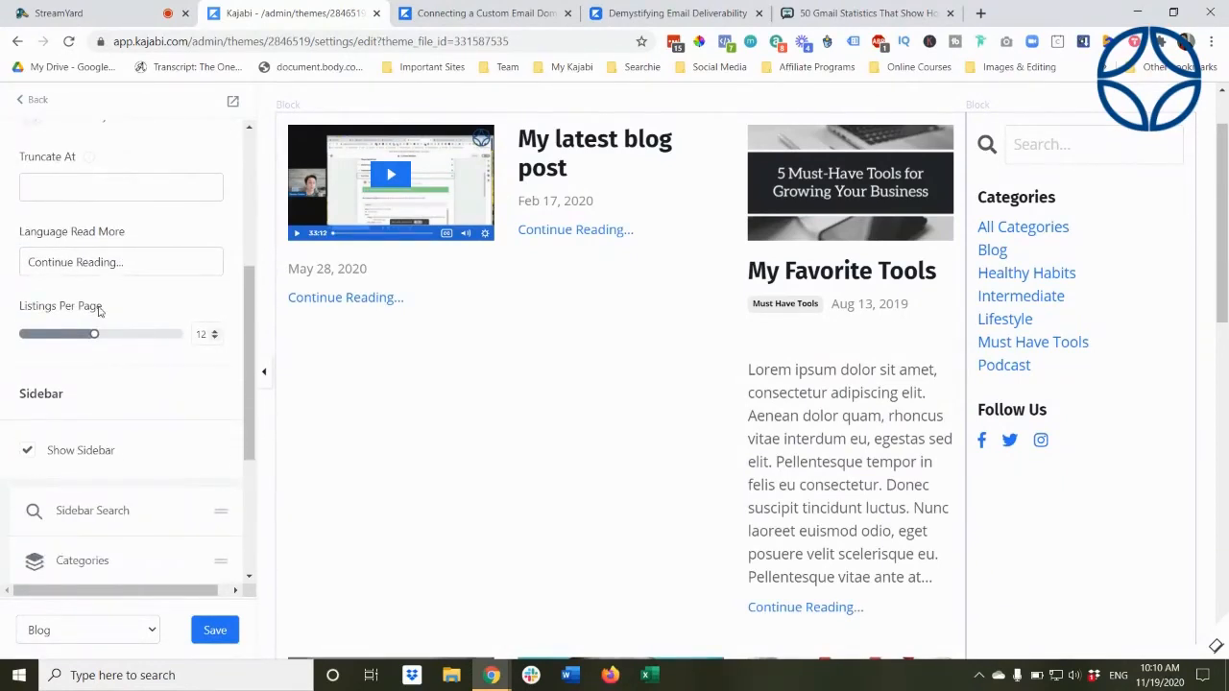
scroll(96, 406, down, 1)
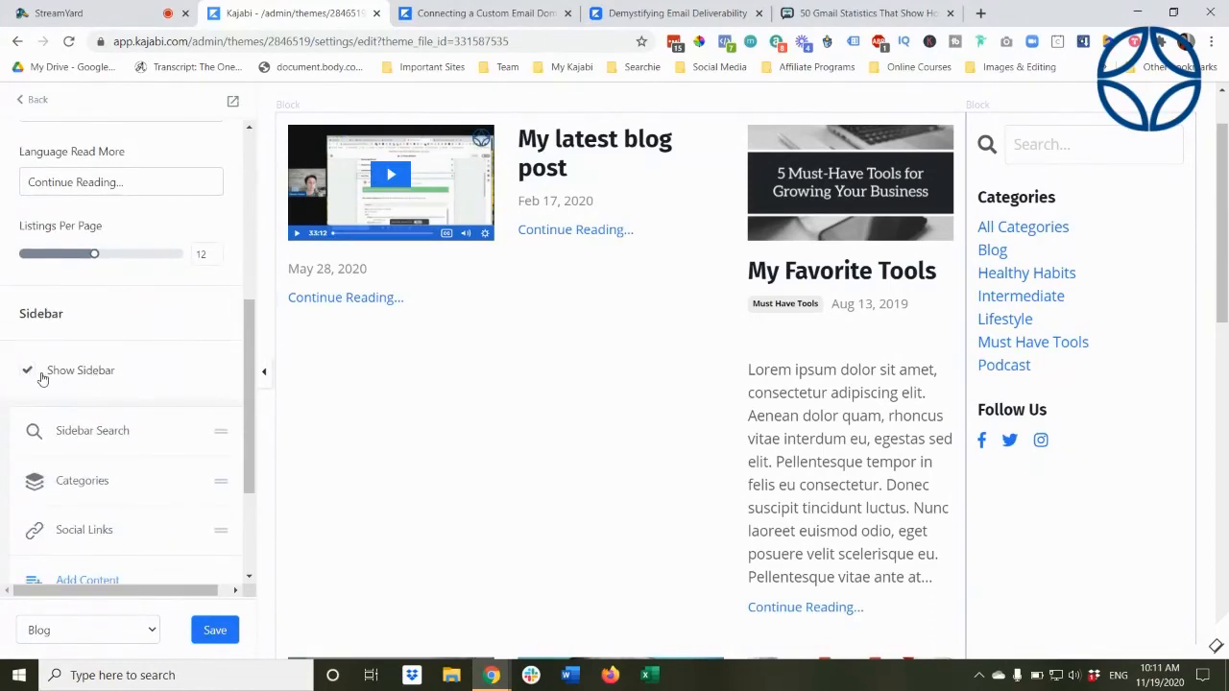
click(28, 371)
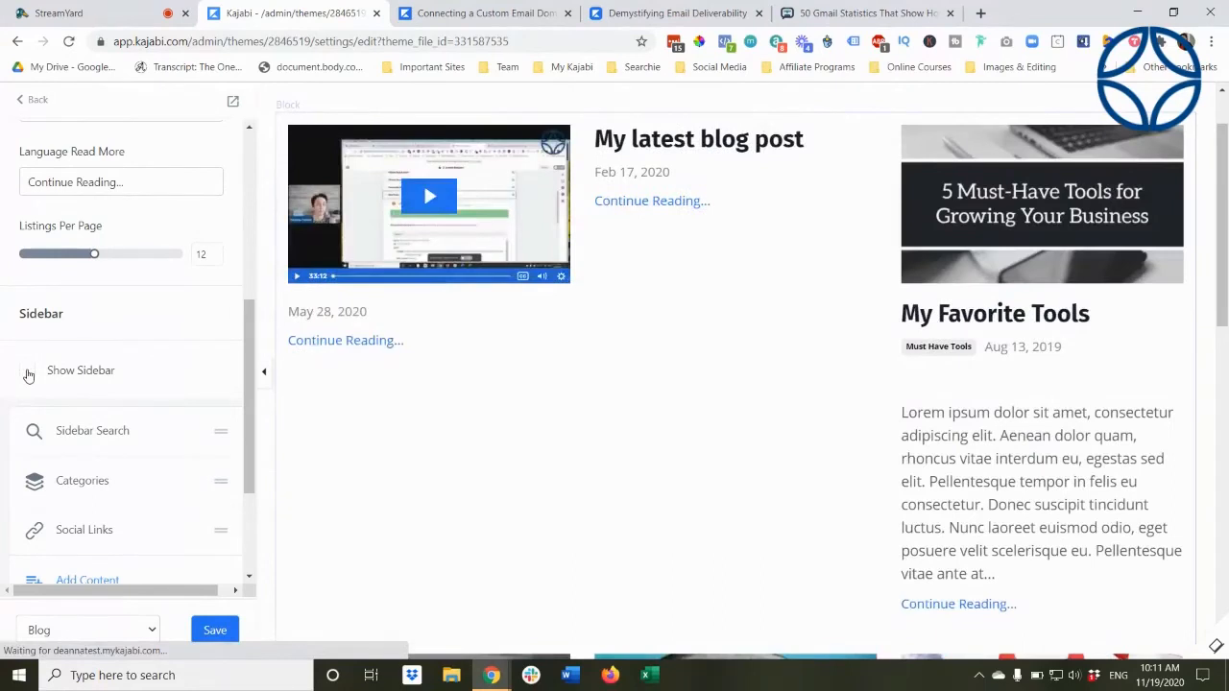
scroll(96, 432, down, 1)
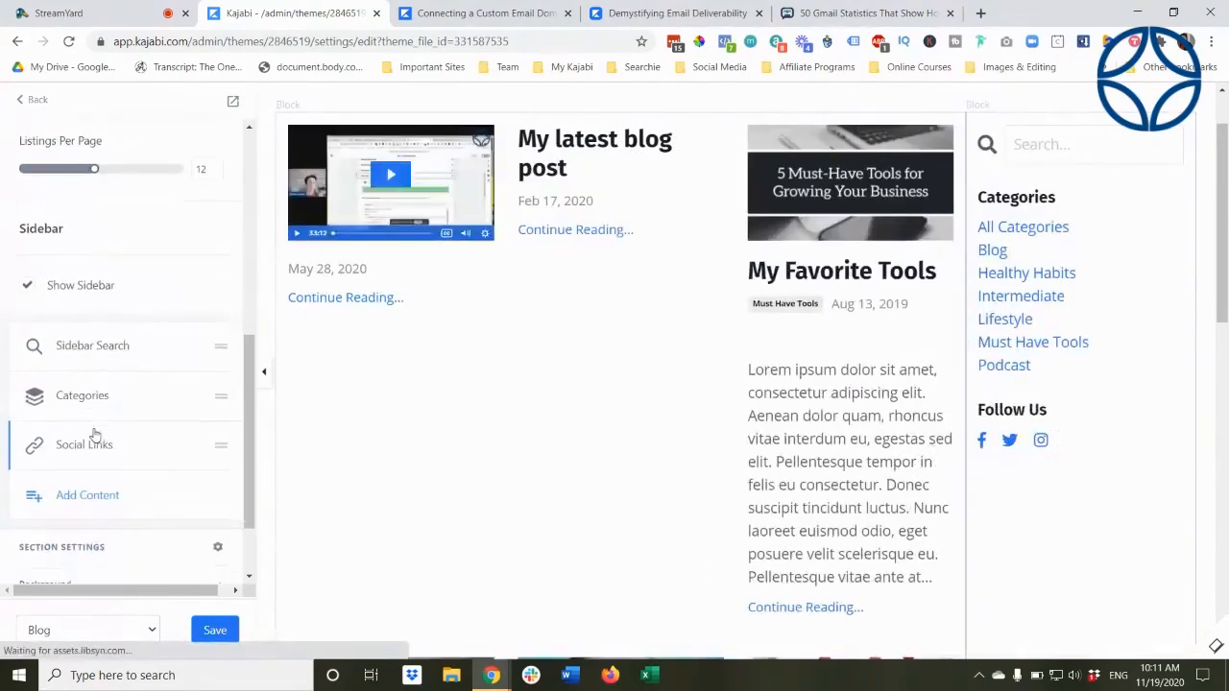
Expand the Mobile Layout settings of the Blog Listings section.
scroll(94, 434, down, 1)
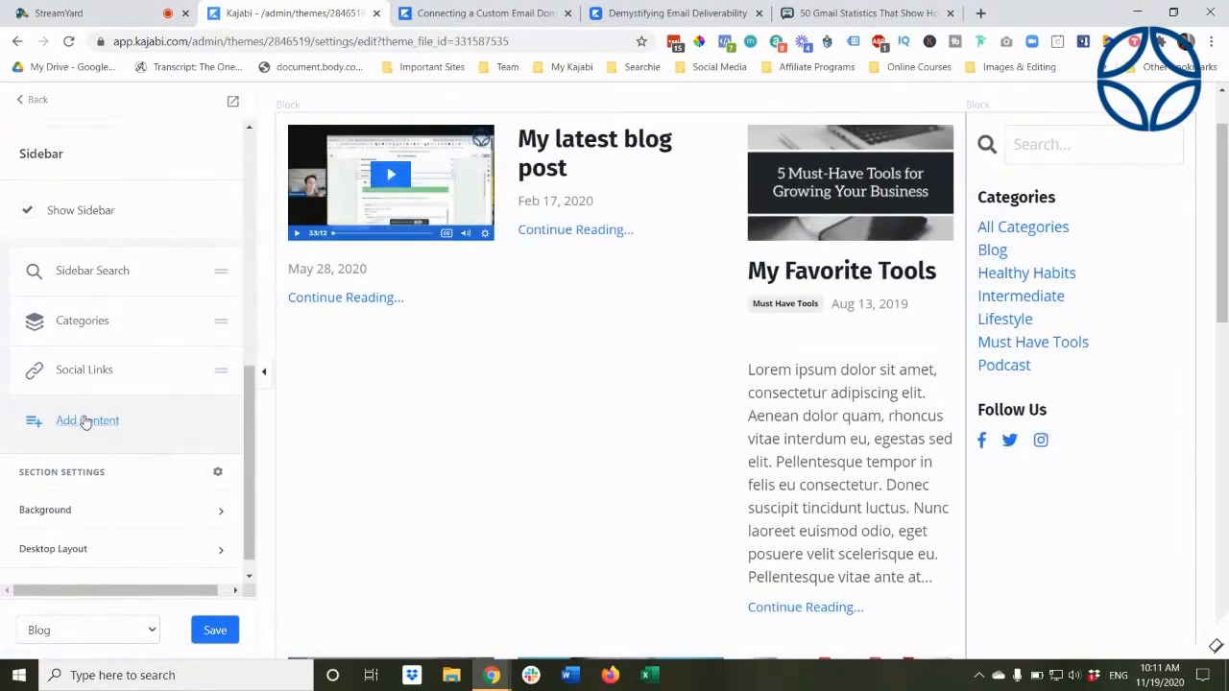
scroll(88, 425, down, 1)
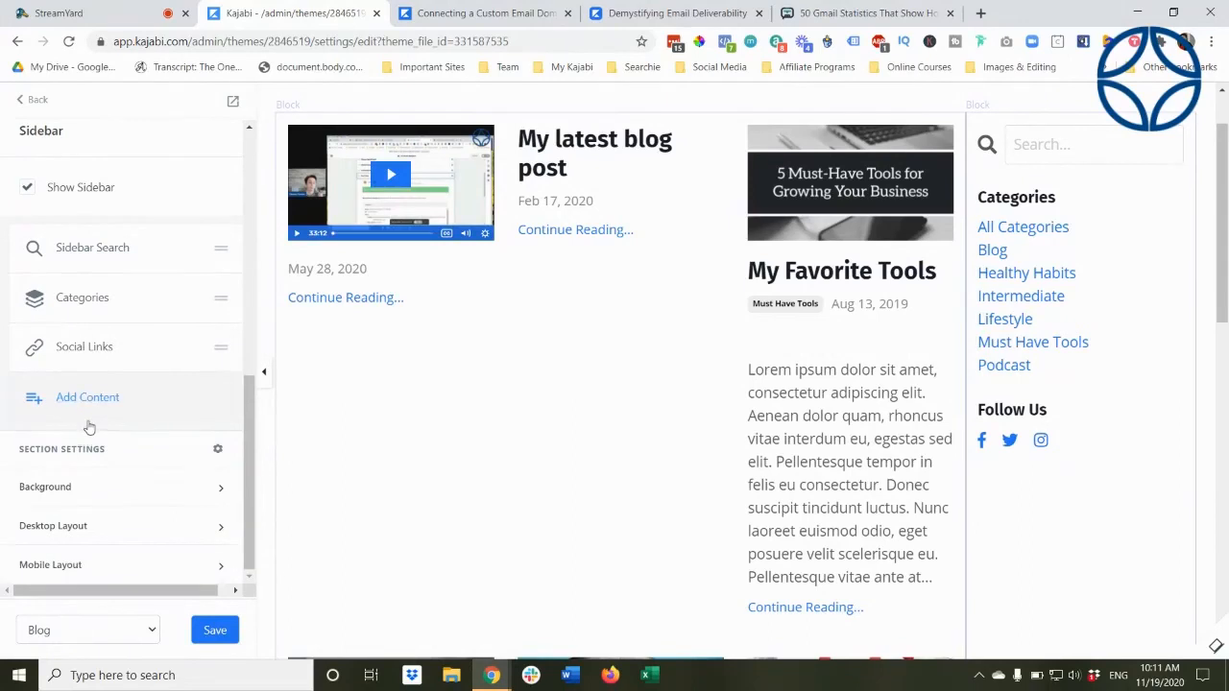
click(67, 566)
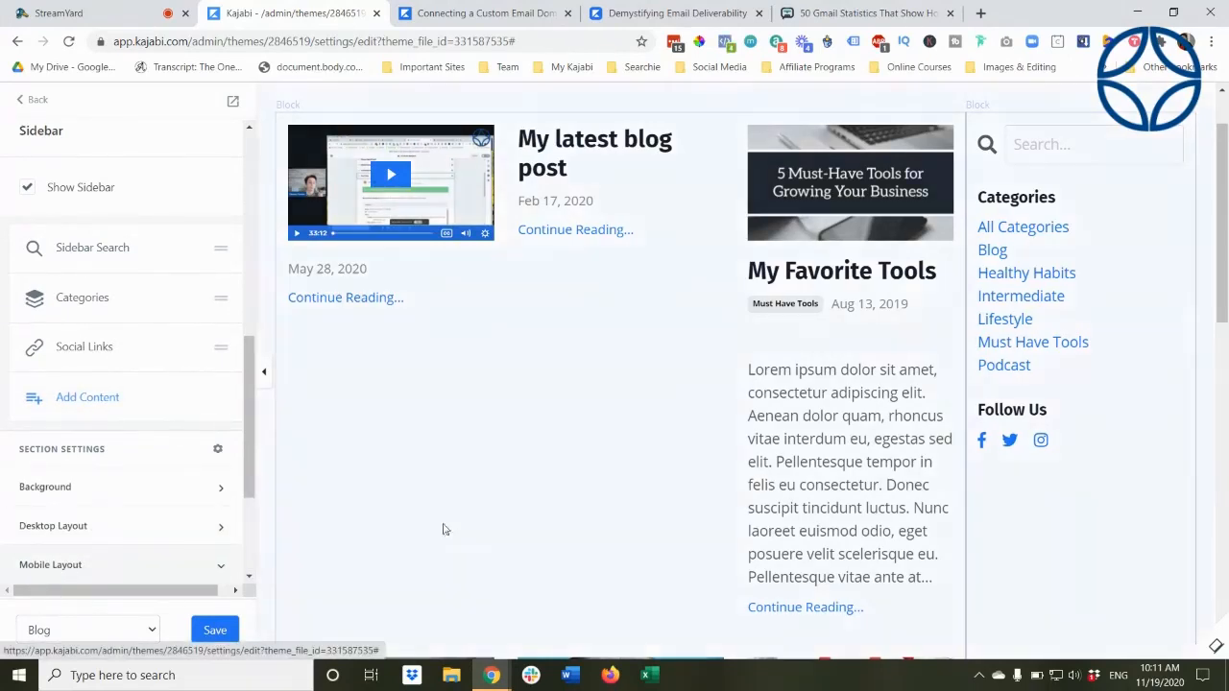
Switch the page preview to the mobile view and examine how the blog listings stack.
click(1215, 646)
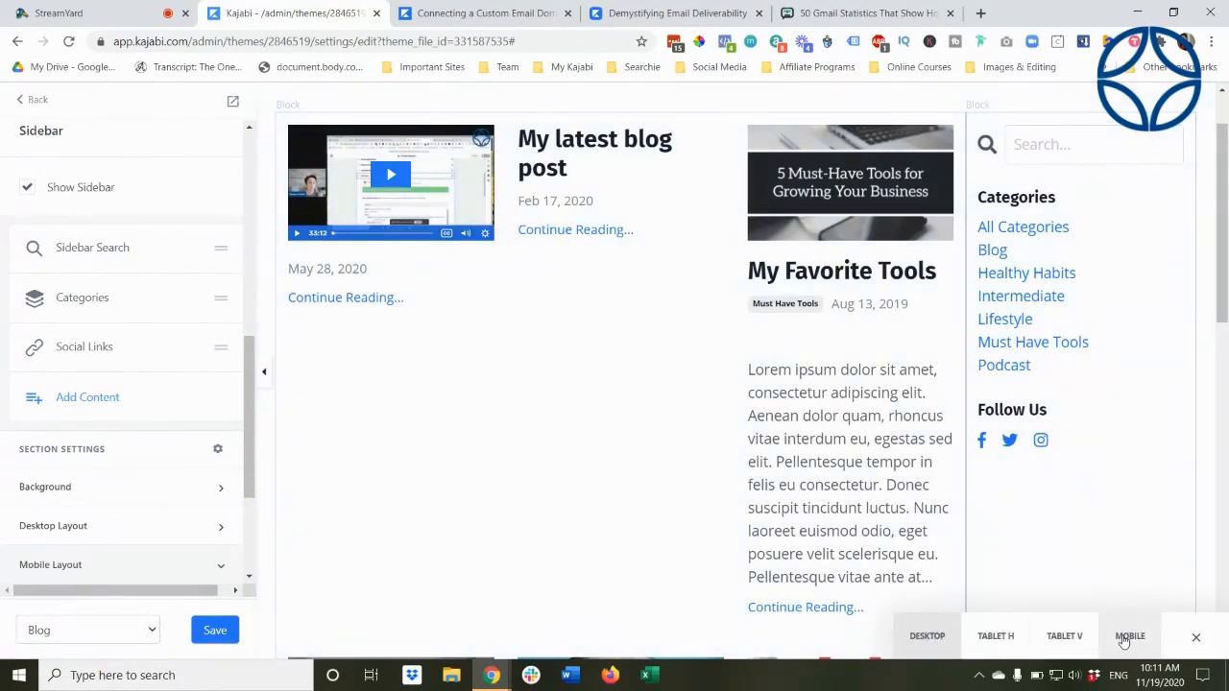
click(1129, 637)
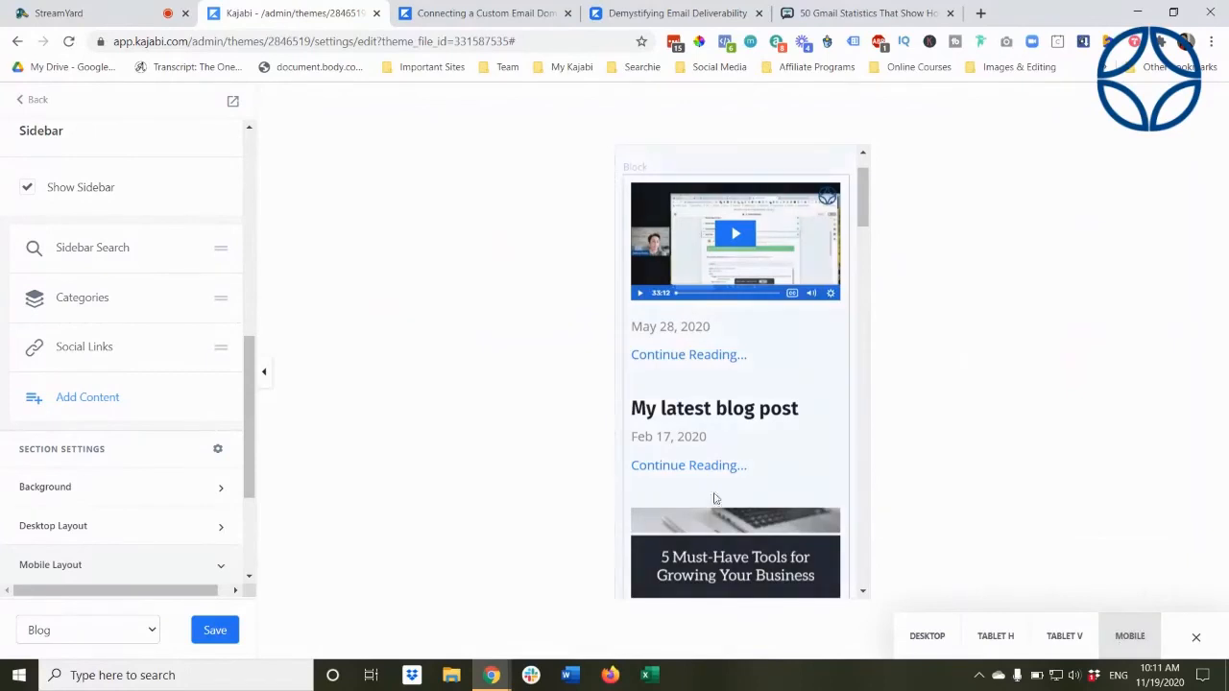
scroll(704, 396, down, 8)
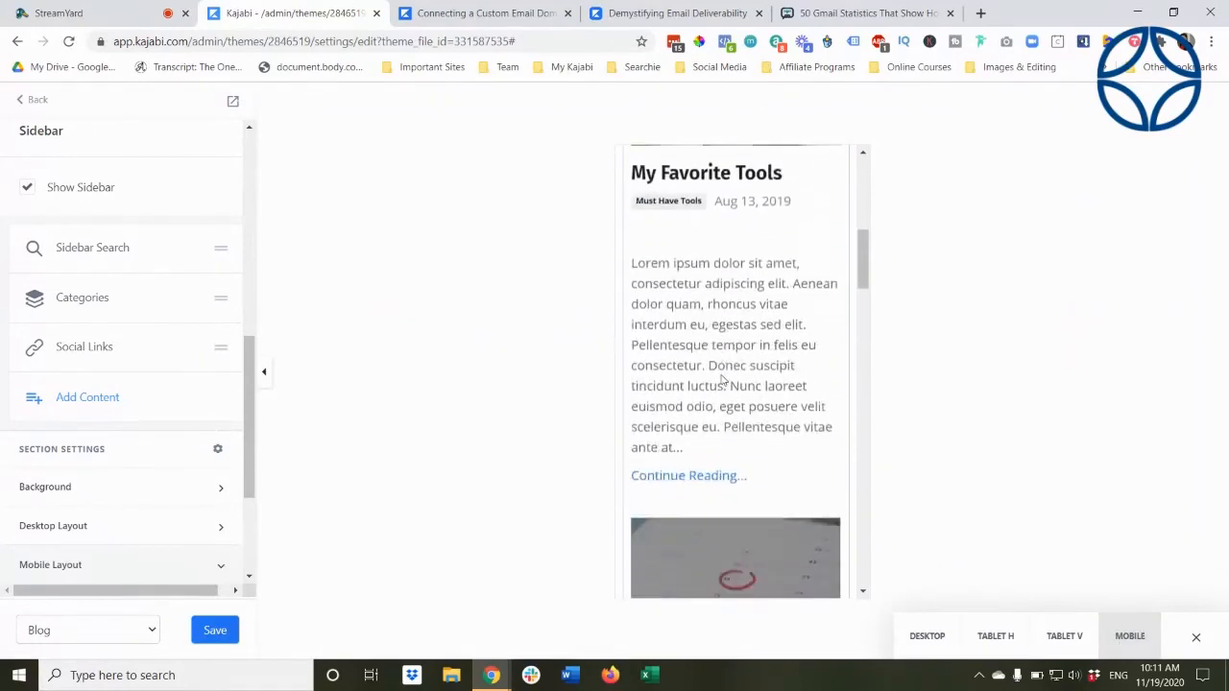
scroll(723, 382, down, 6)
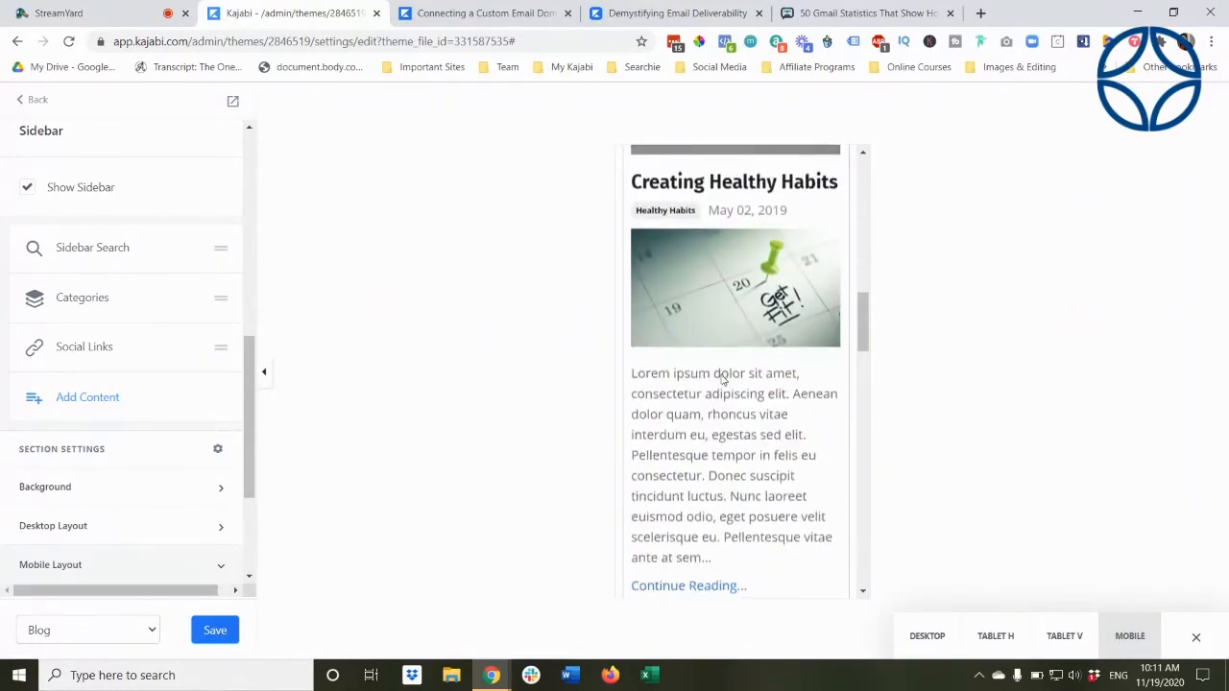
scroll(722, 381, up, 14)
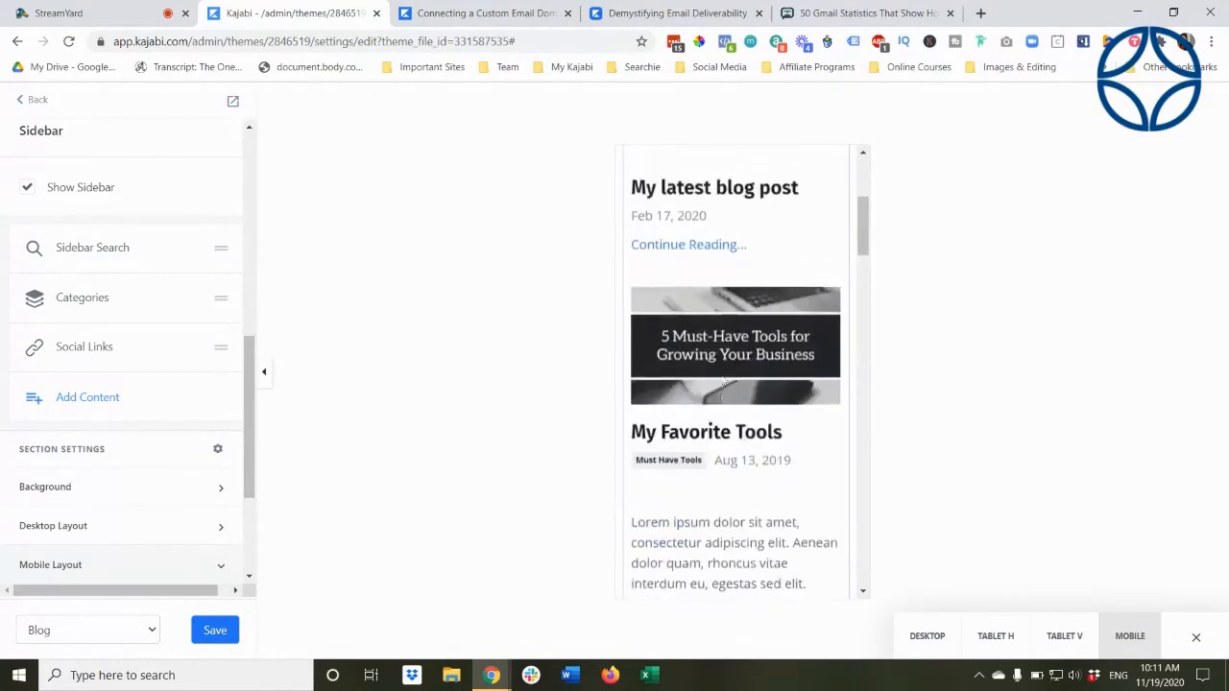